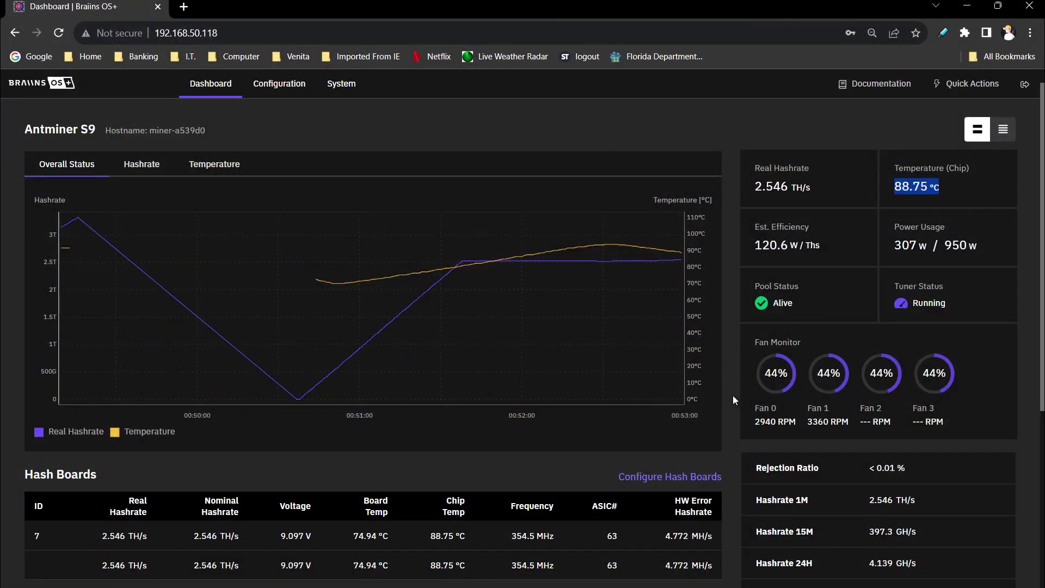
scroll(733, 395, down, 3)
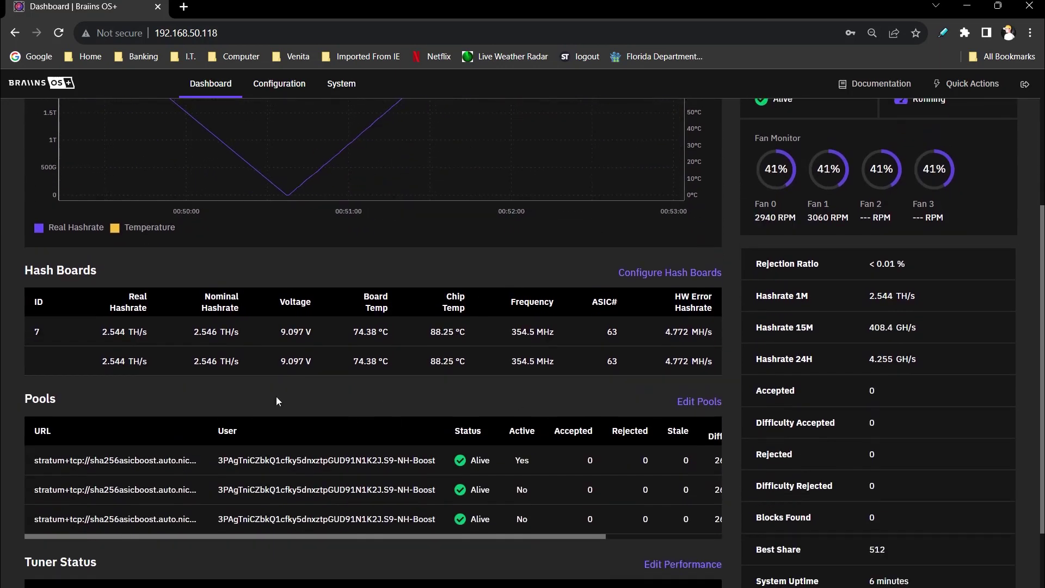
drag(28, 329, 176, 340)
drag(298, 332, 303, 332)
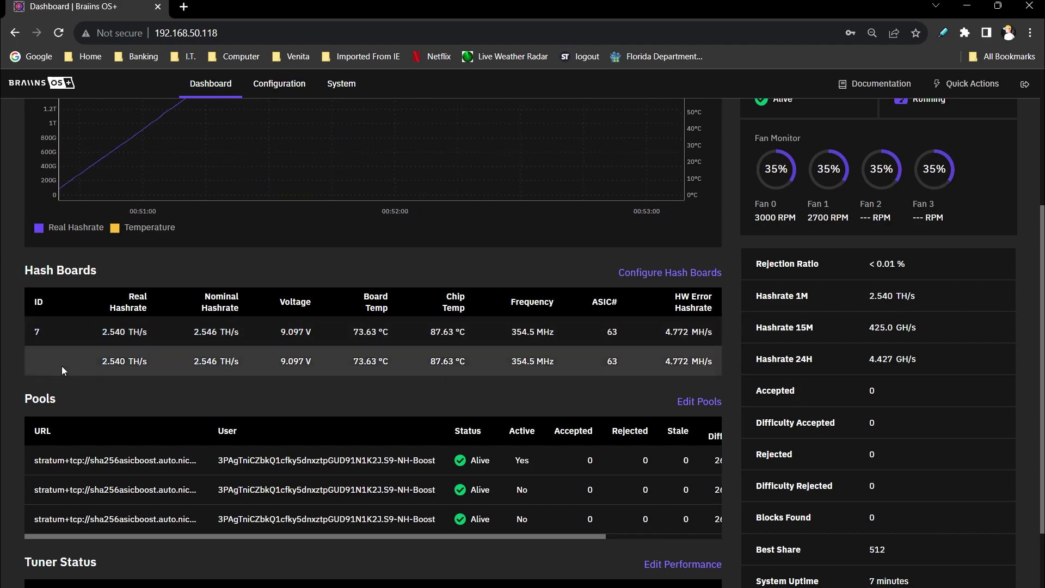
scroll(115, 388, down, 3)
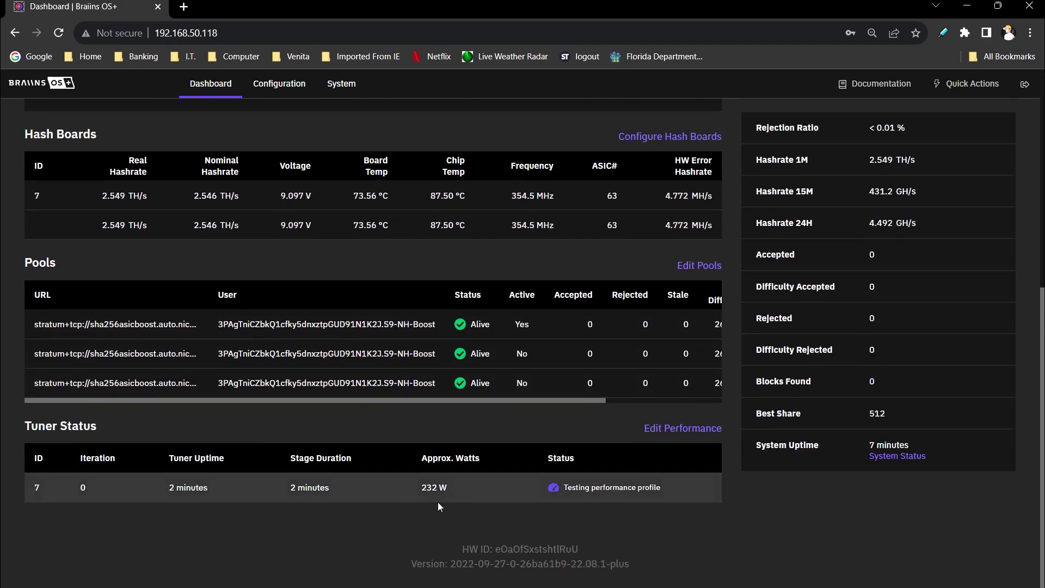
scroll(716, 514, up, 2)
scroll(717, 510, up, 5)
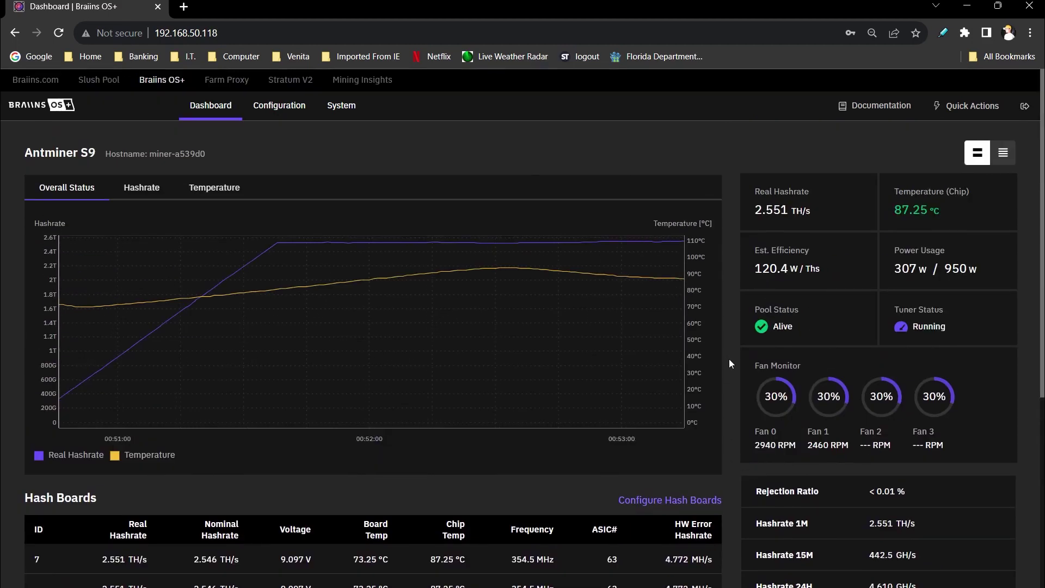
mouse_move(226, 270)
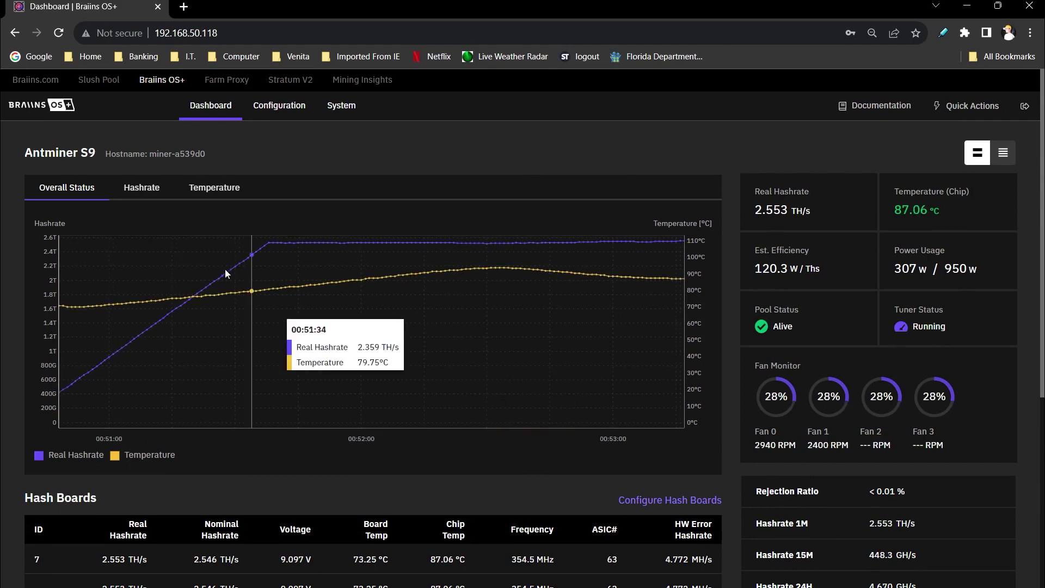
click(278, 107)
Save a 949 W Performance power target with only Hashboard #7 checked, then reopen the Dashboard.
click(65, 167)
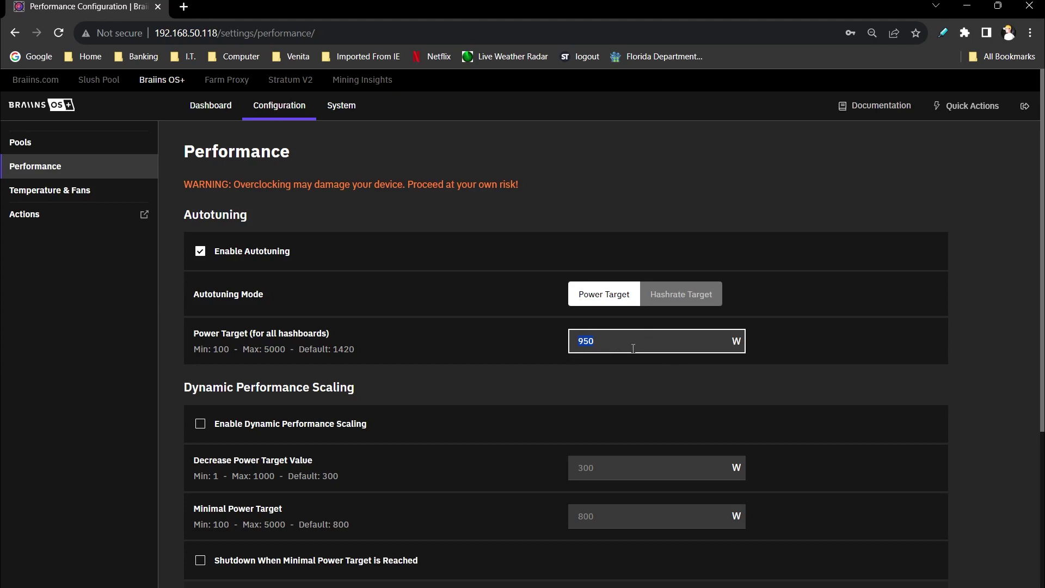
scroll(638, 348, down, 1)
scroll(610, 327, down, 1)
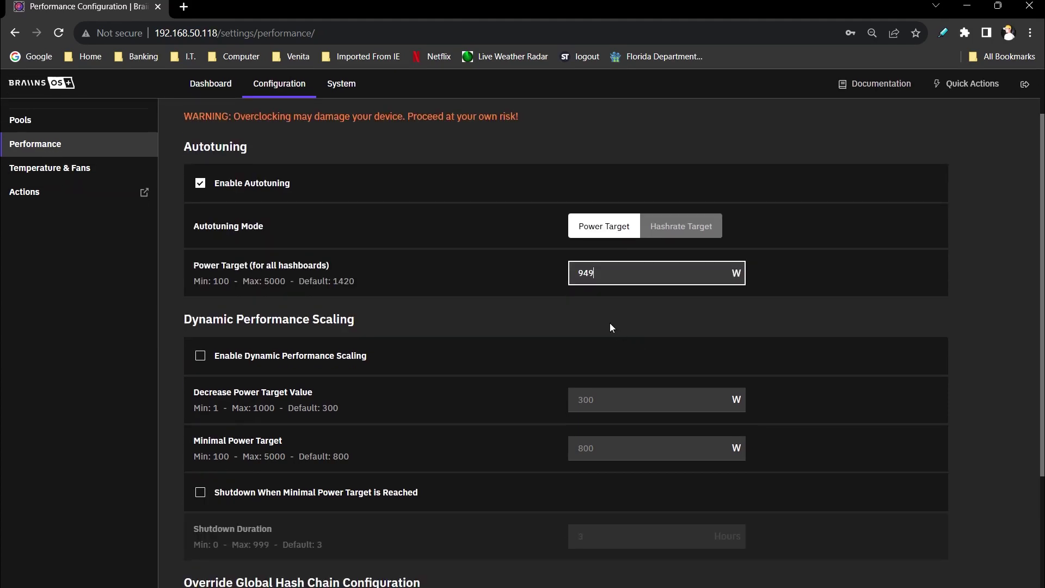
scroll(561, 334, down, 3)
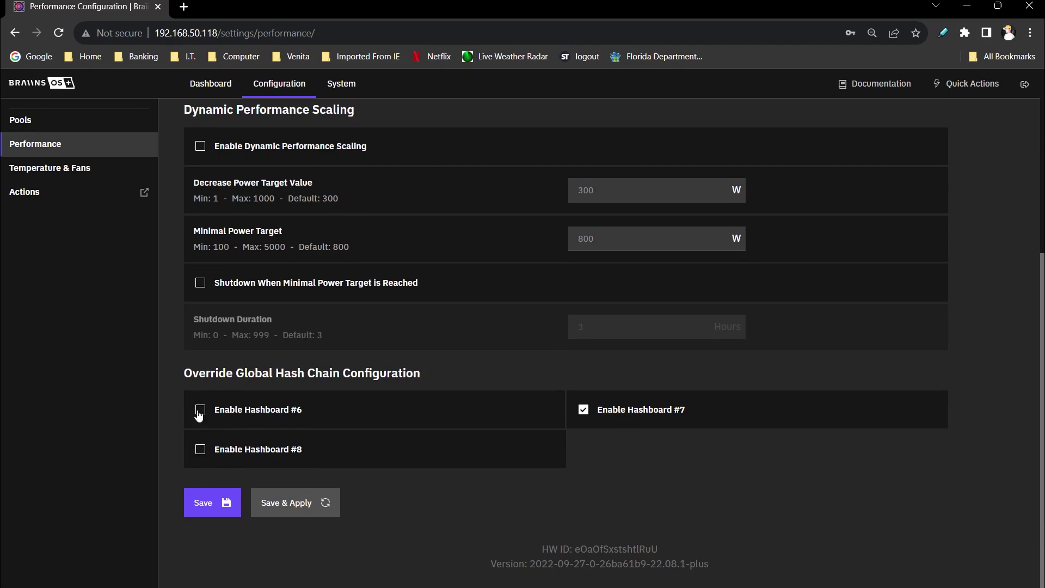
click(213, 505)
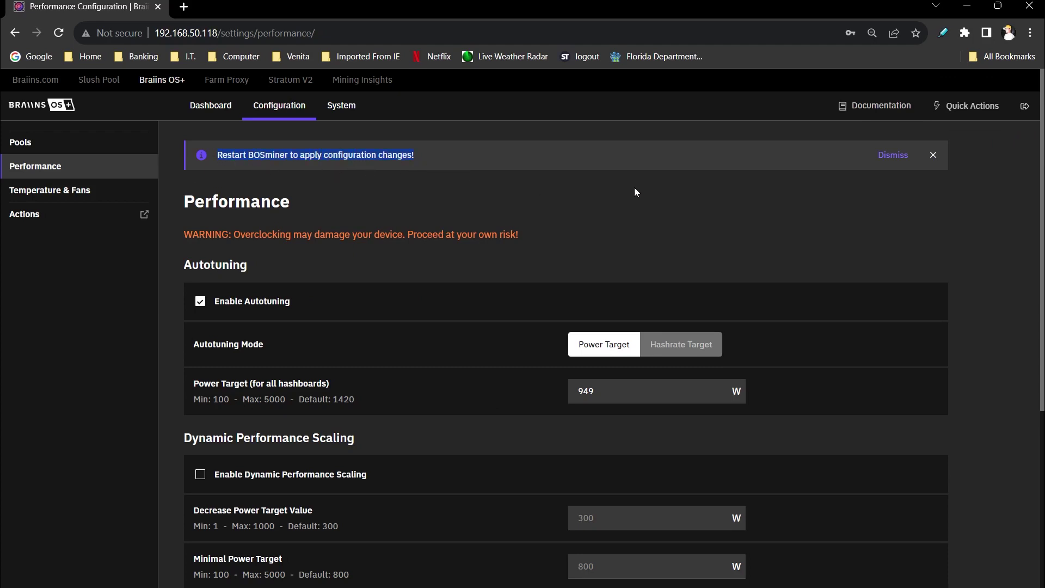
click(960, 108)
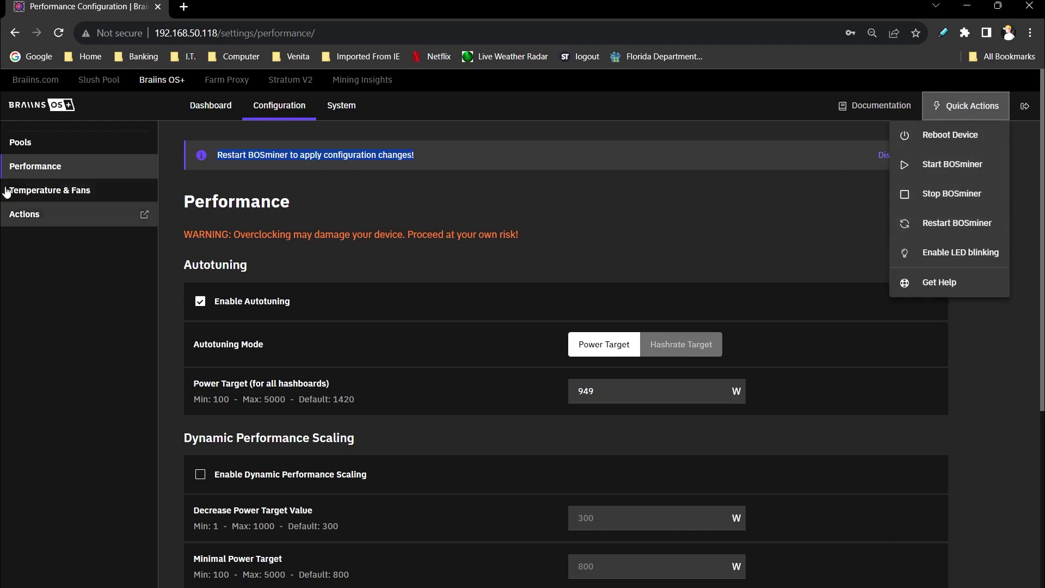
click(210, 105)
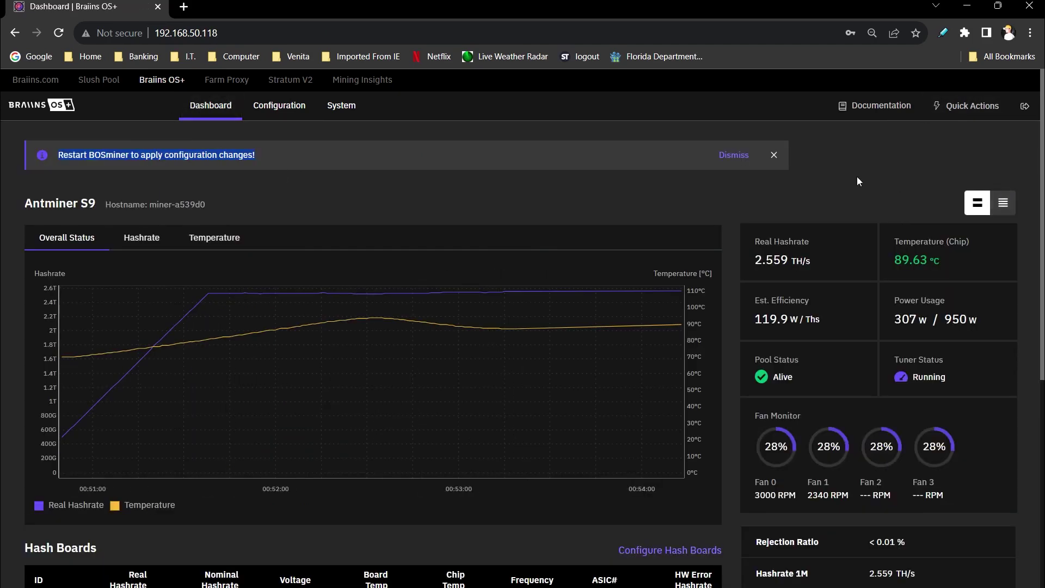
click(732, 157)
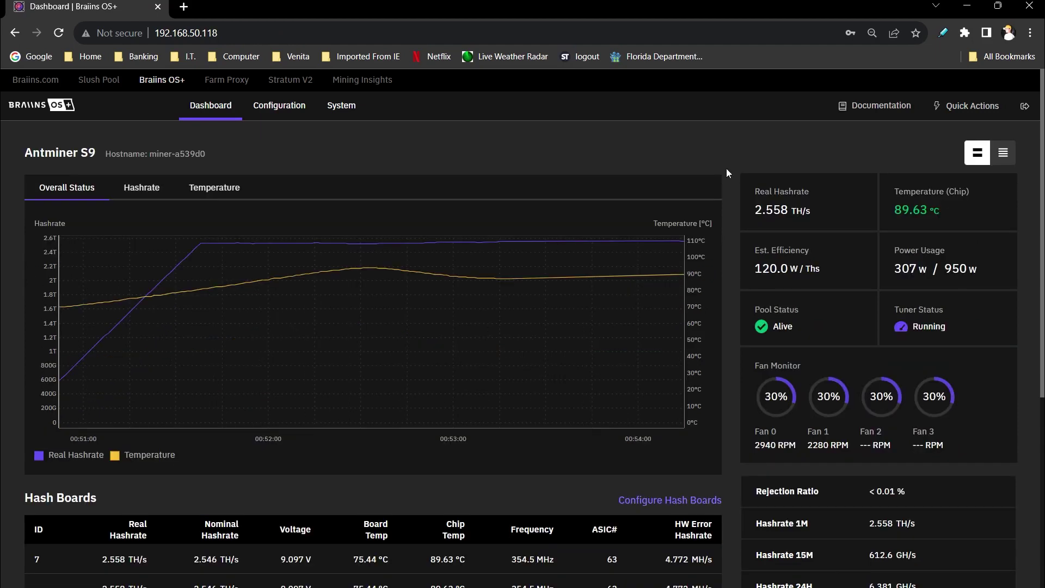
scroll(754, 269, down, 7)
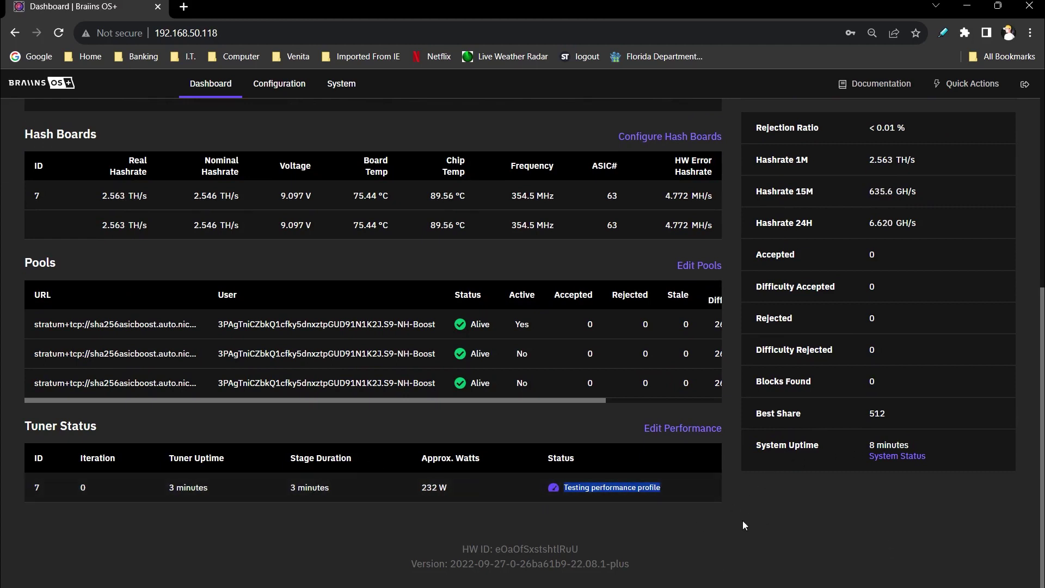
drag(457, 482, 406, 485)
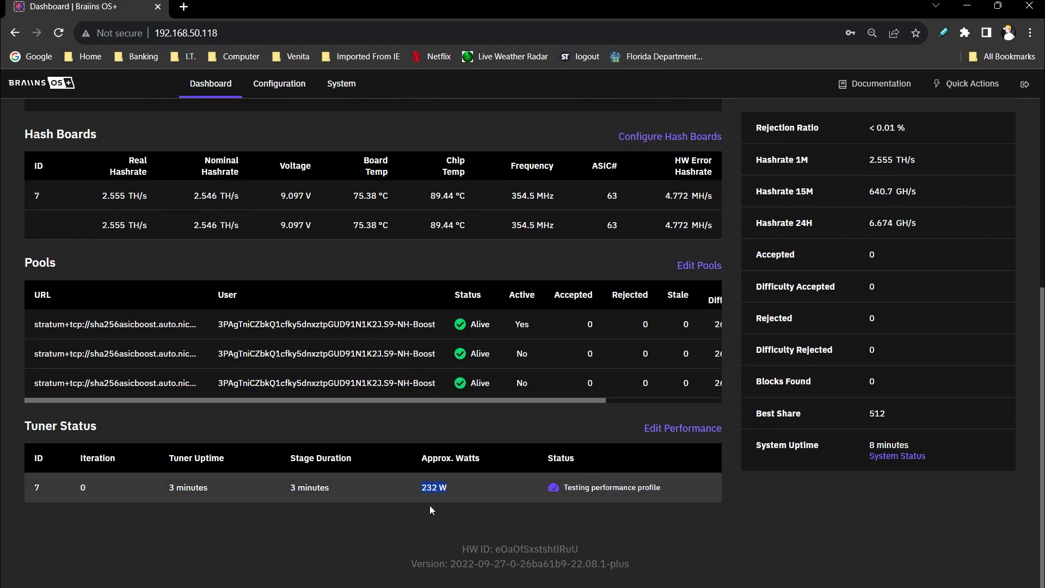
scroll(741, 412, up, 2)
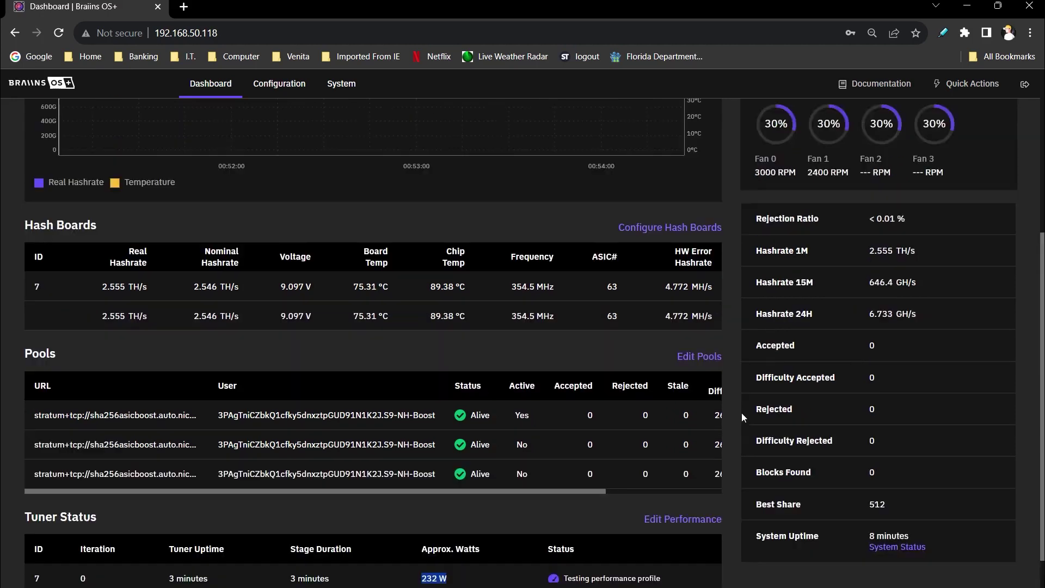
scroll(742, 412, up, 5)
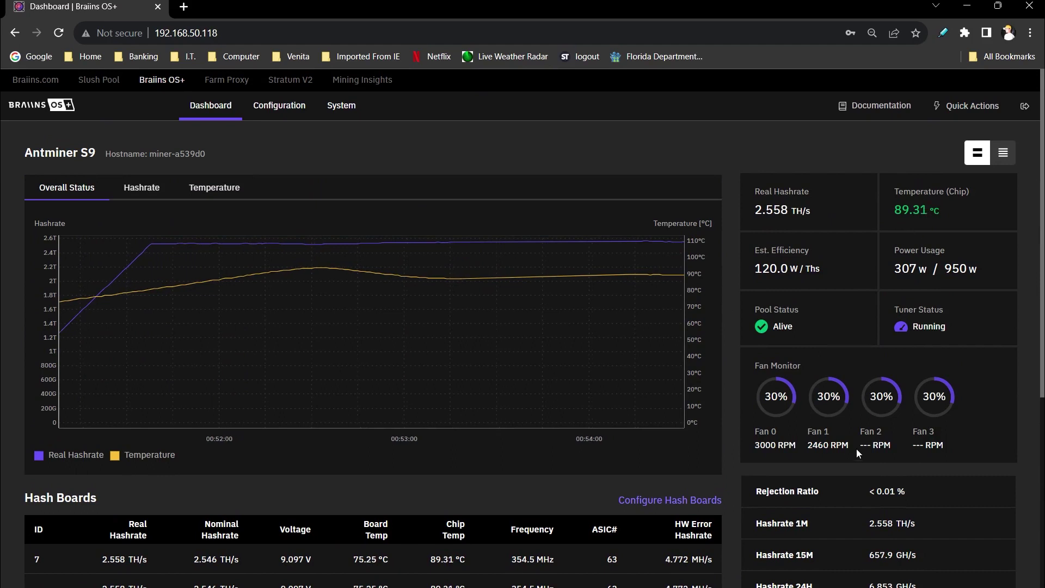
drag(857, 448, 801, 458)
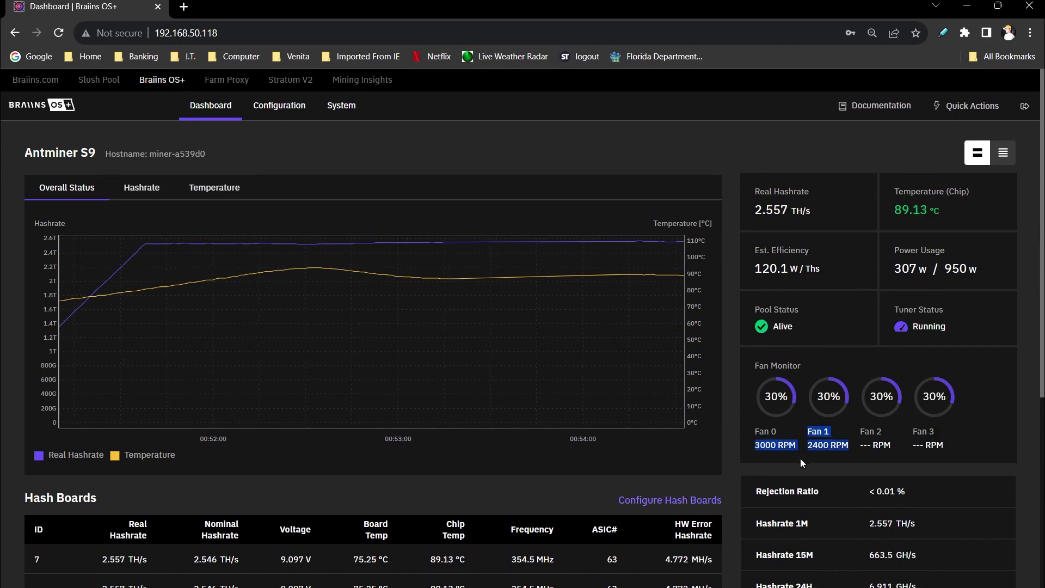
click(737, 453)
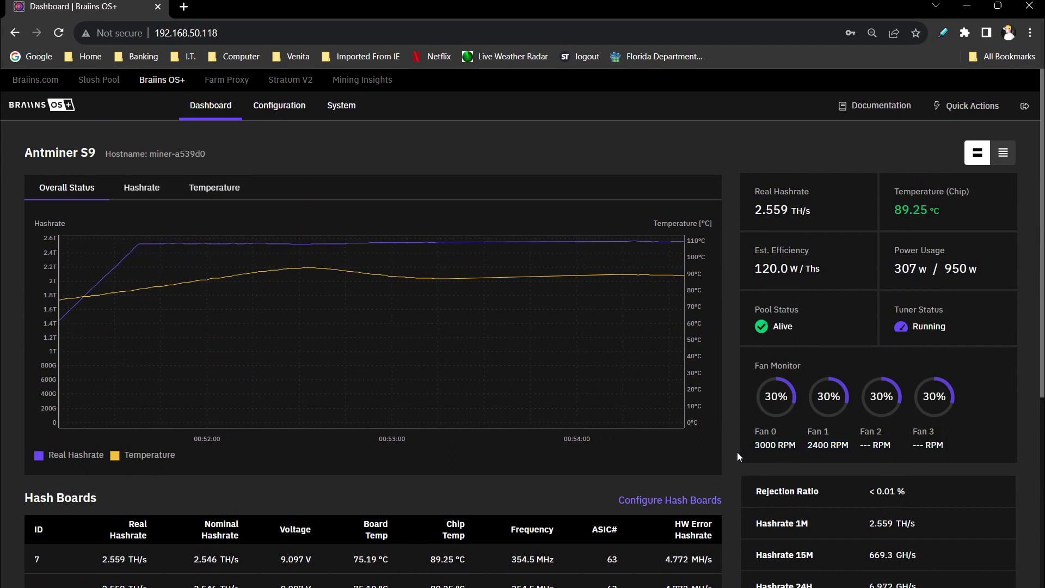
scroll(738, 453, down, 5)
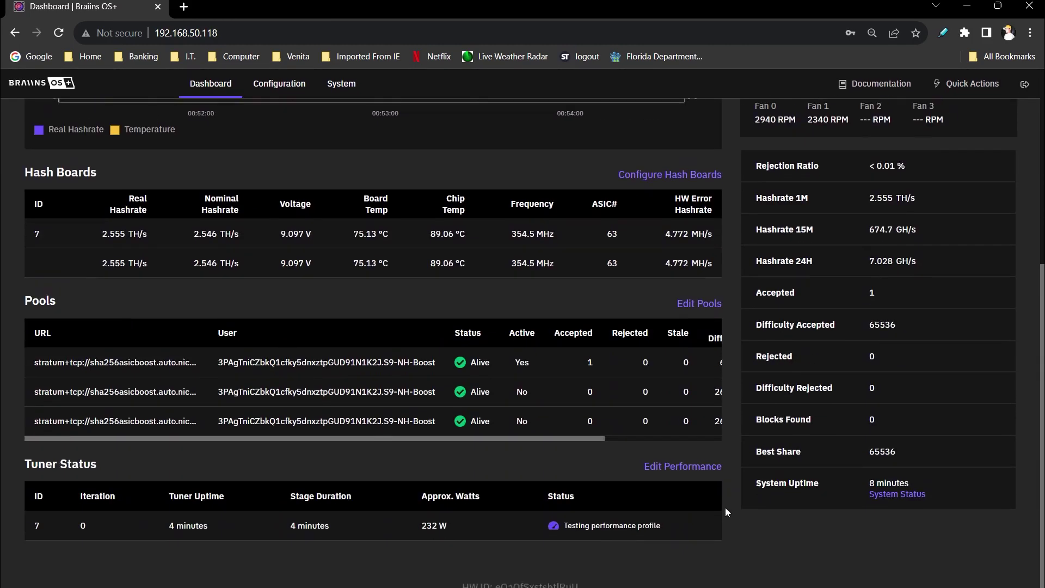
scroll(725, 512, down, 1)
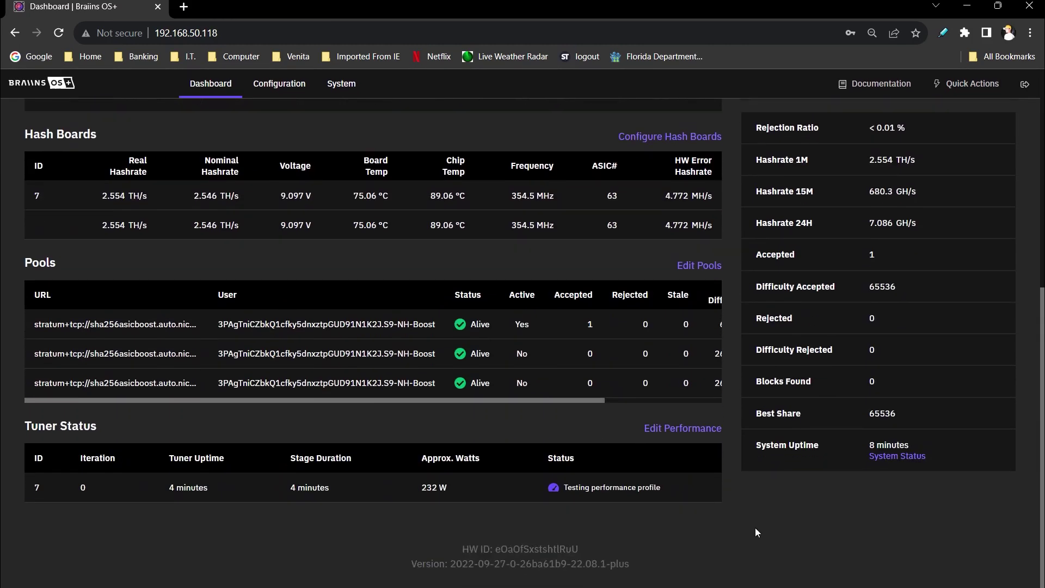
scroll(717, 492, up, 5)
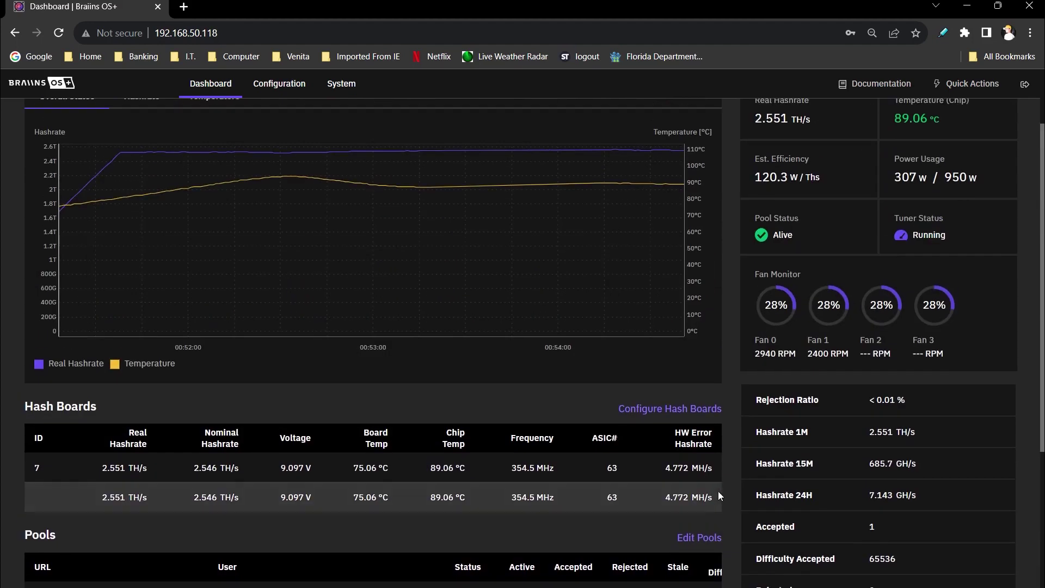
scroll(737, 491, down, 5)
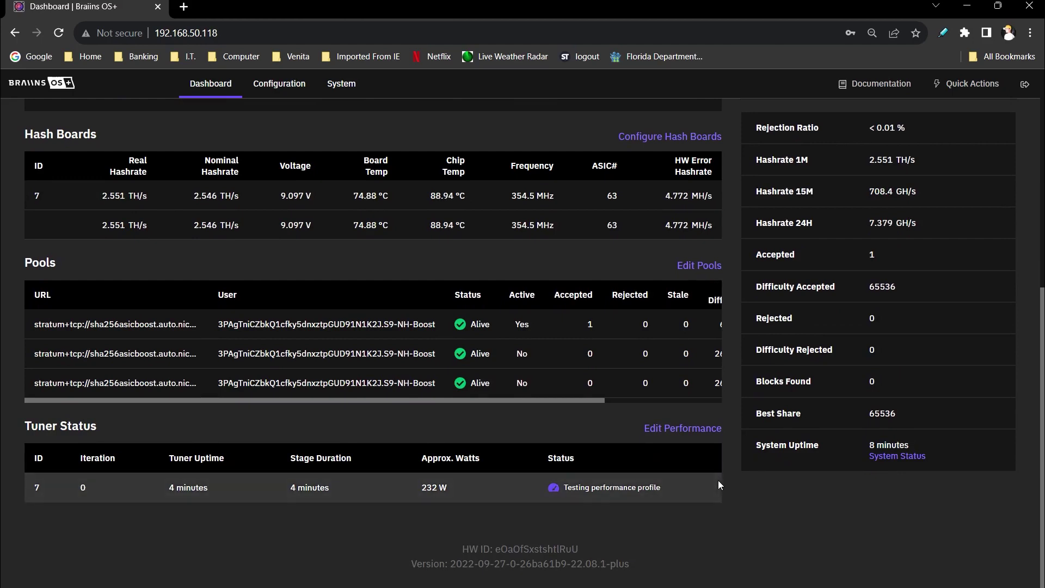
scroll(724, 476, up, 6)
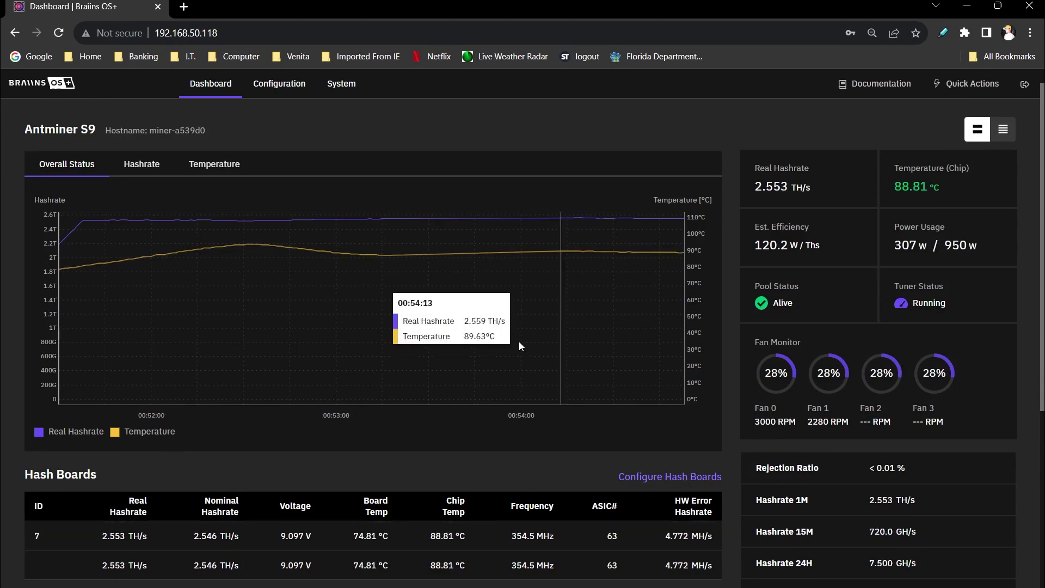
mouse_move(609, 230)
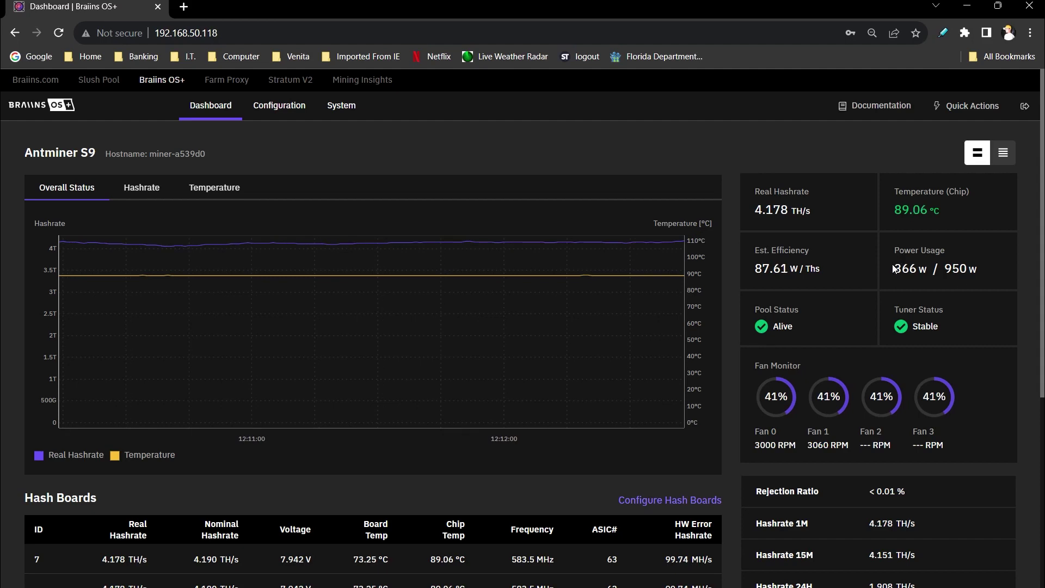
Check the dashboard's 366 W power draw and the Tuner Status's approximate 291 W figure.
drag(893, 269, 918, 272)
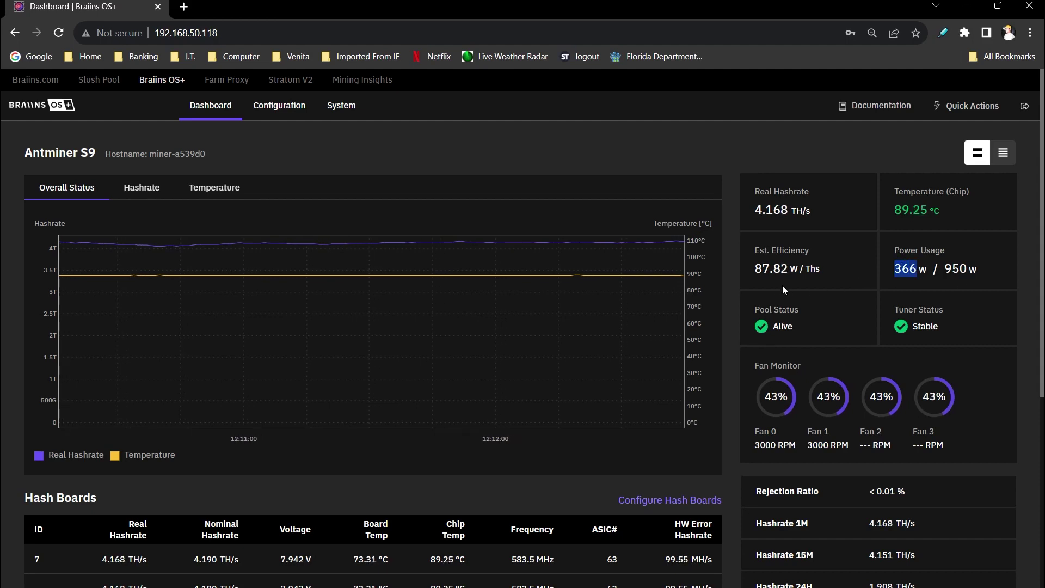
scroll(726, 297, down, 4)
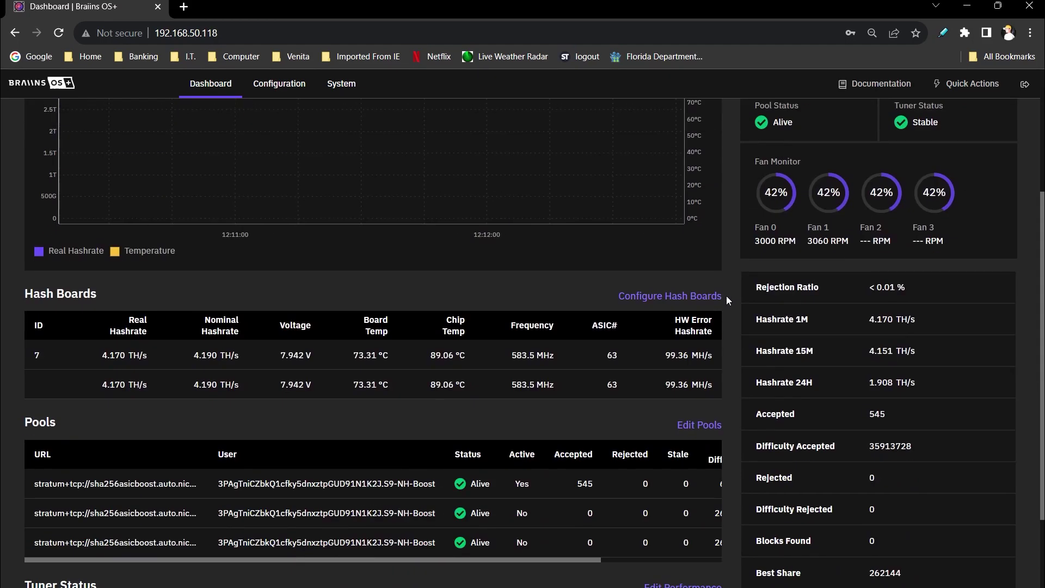
scroll(726, 296, down, 3)
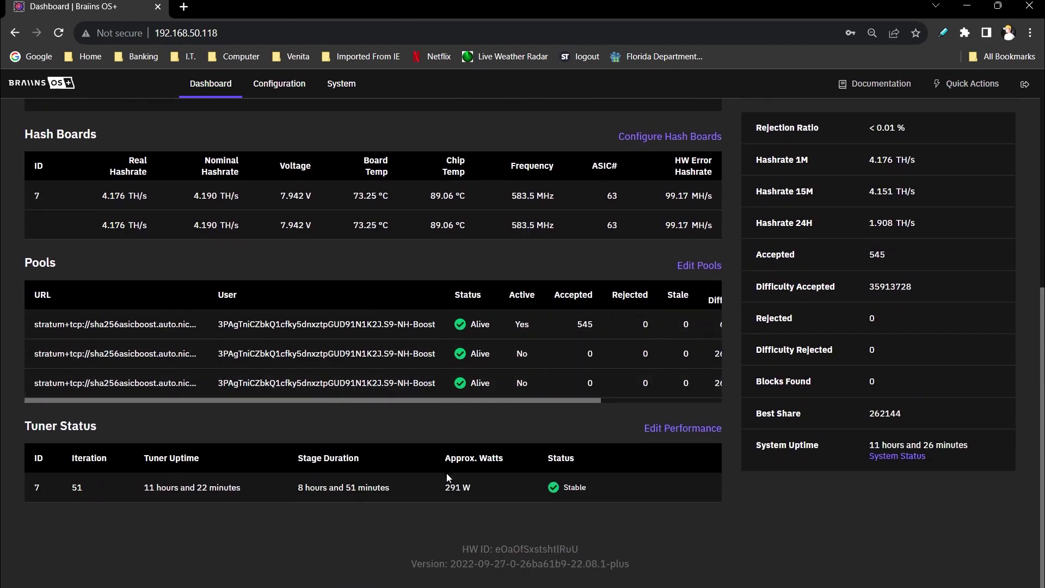
double_click(459, 487)
click(735, 445)
scroll(736, 444, up, 7)
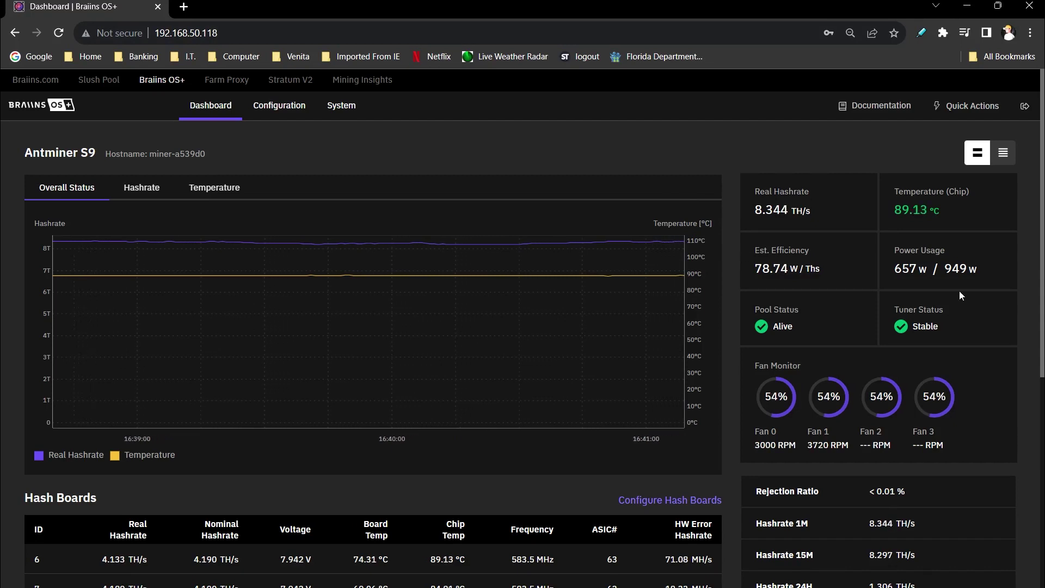
drag(894, 270, 930, 271)
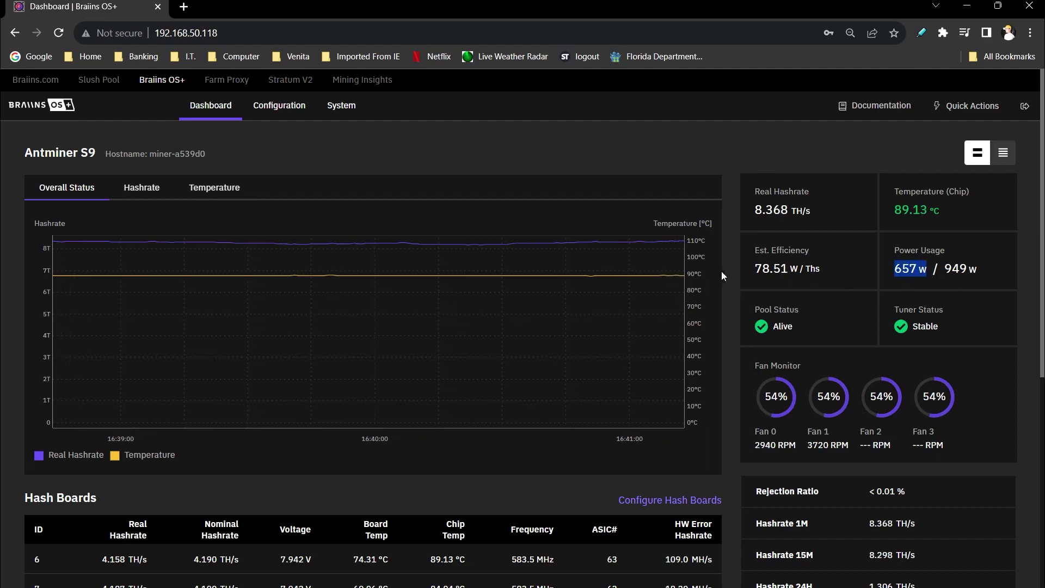
drag(983, 268, 944, 279)
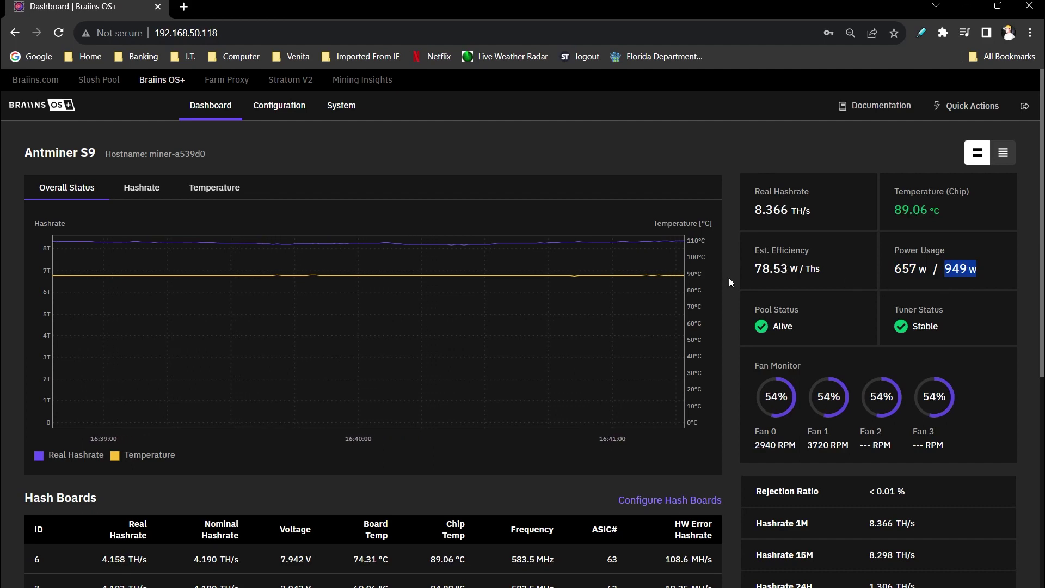
scroll(728, 278, down, 8)
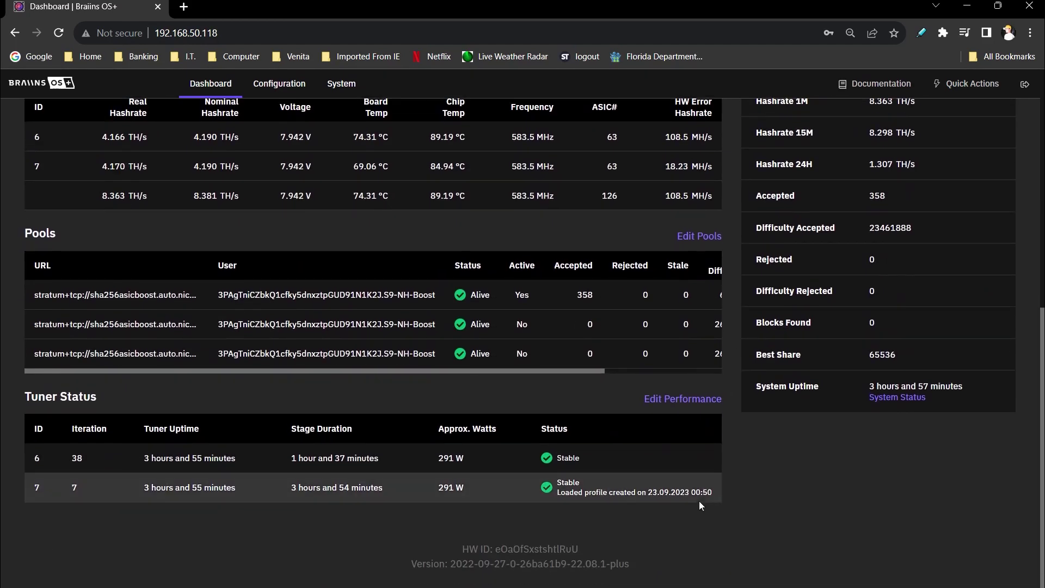
drag(689, 494, 555, 484)
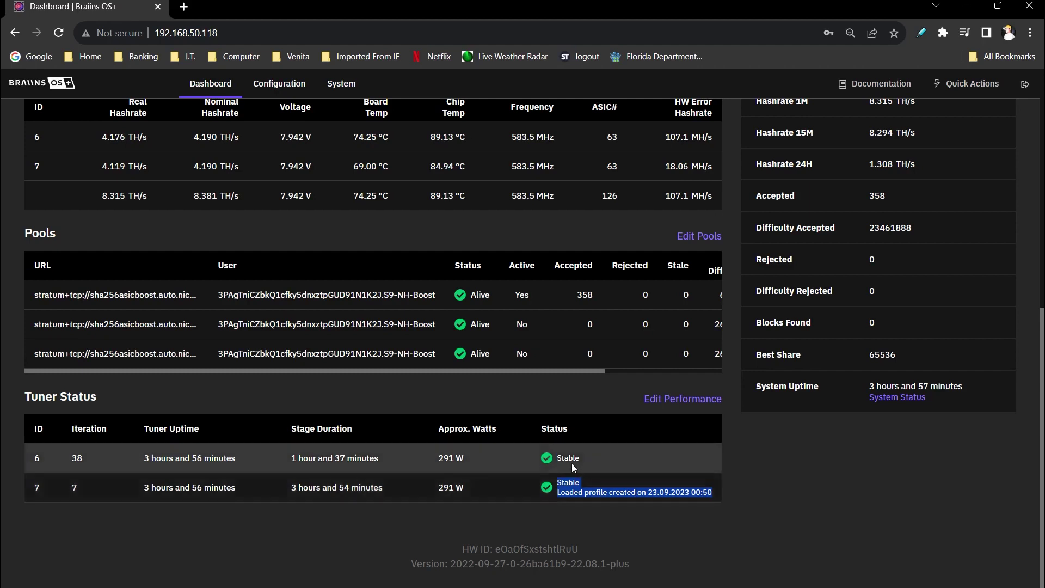
drag(584, 459, 560, 469)
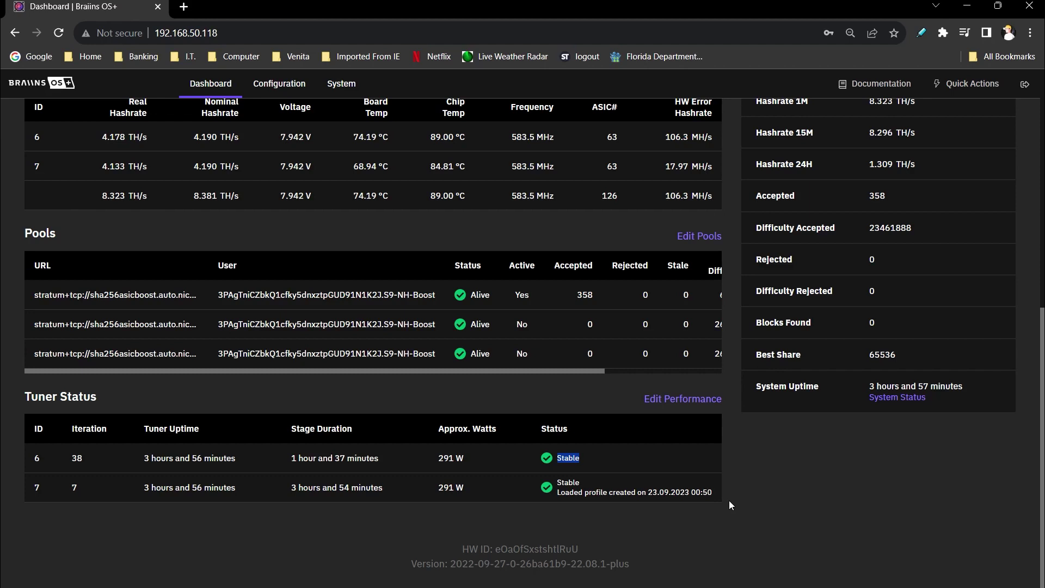
scroll(729, 480, up, 3)
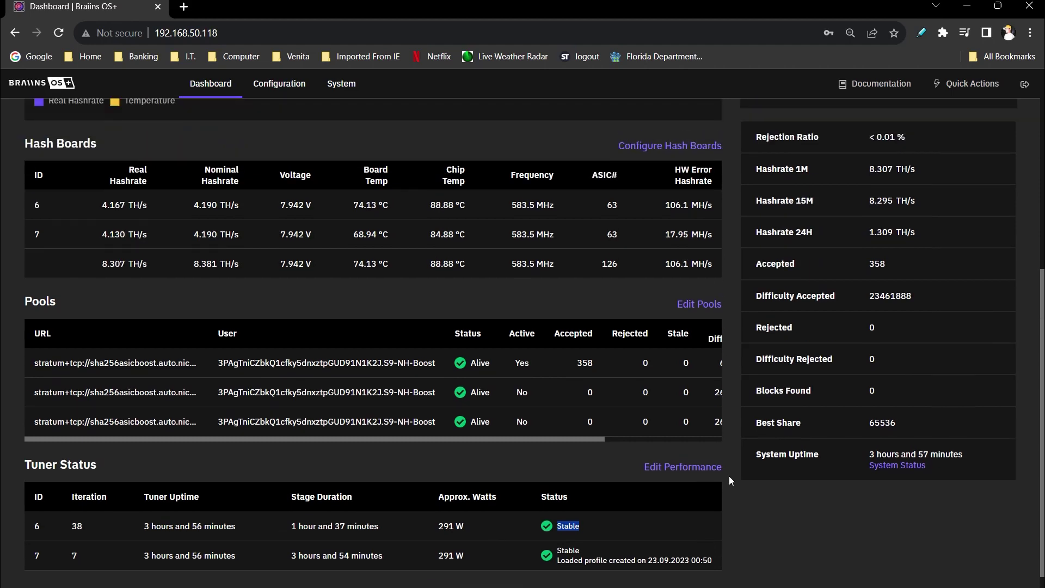
scroll(729, 480, up, 1)
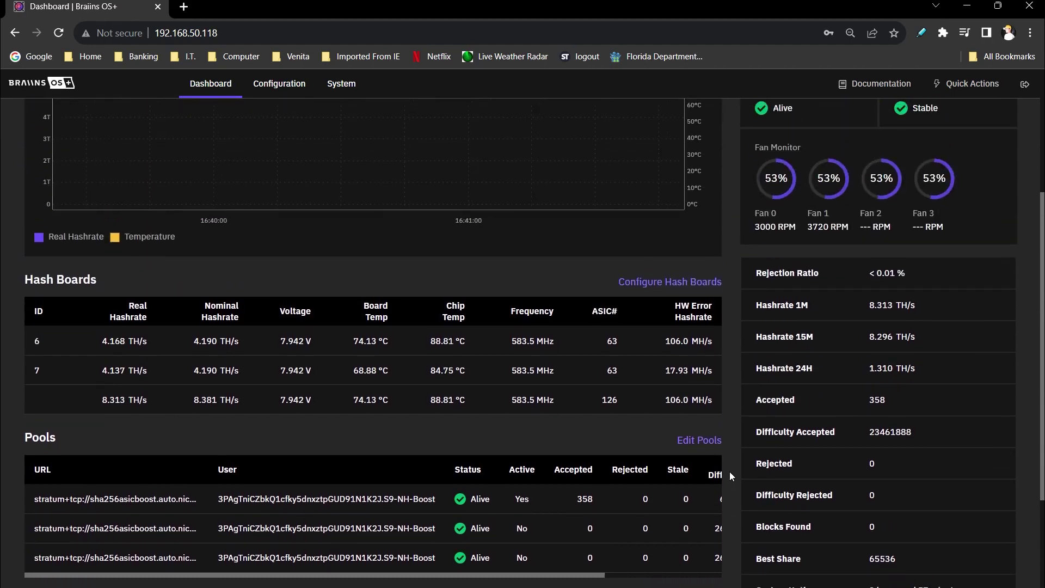
scroll(729, 471, down, 4)
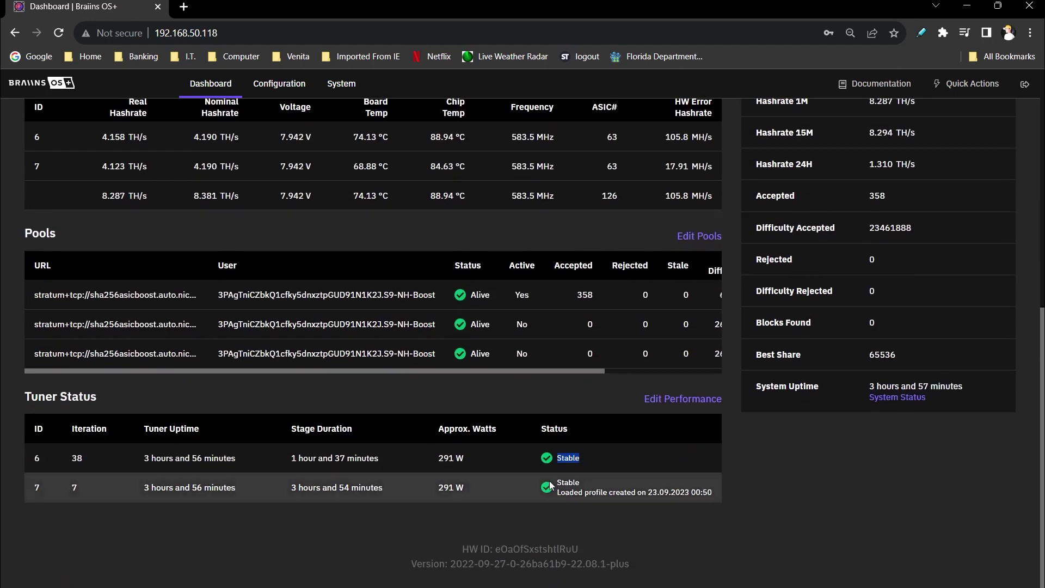
scroll(738, 477, up, 4)
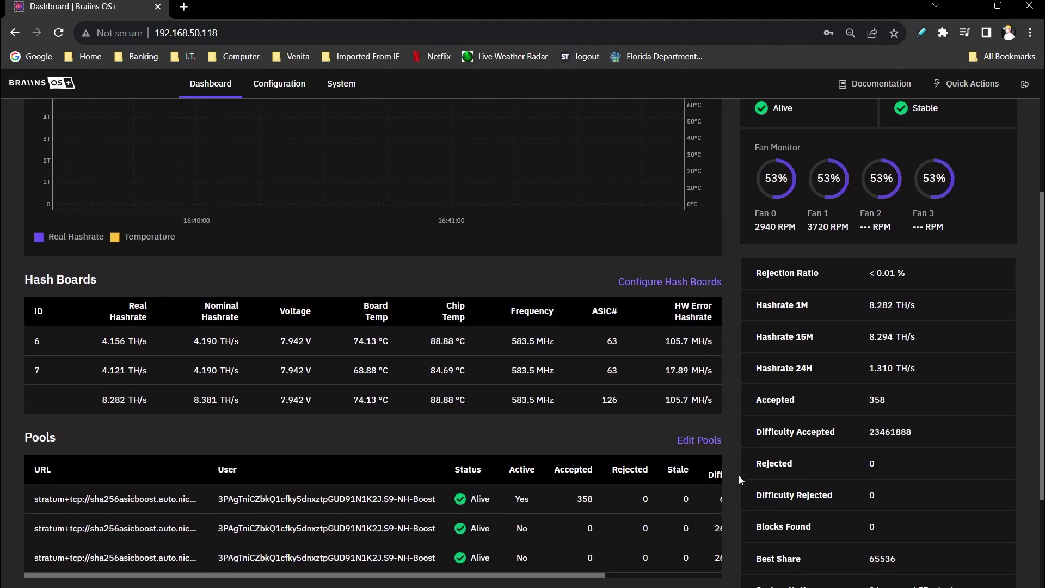
scroll(738, 476, up, 2)
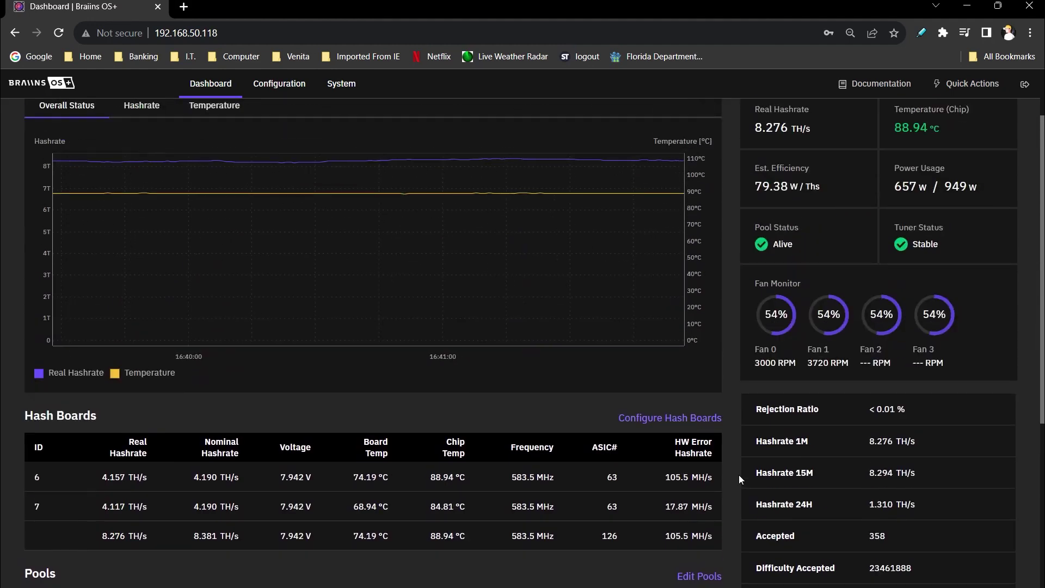
scroll(739, 478, down, 1)
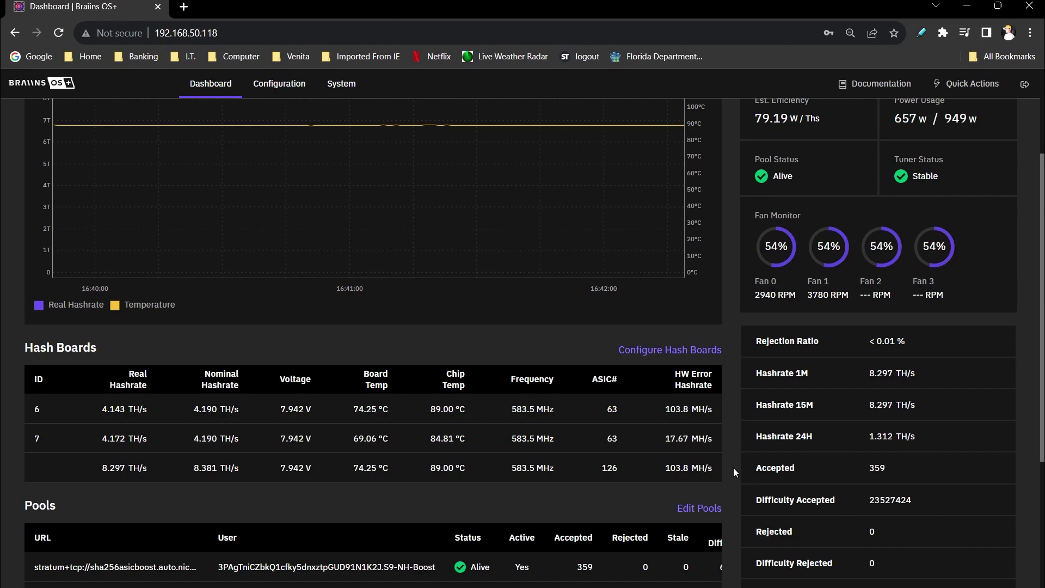
scroll(733, 468, up, 3)
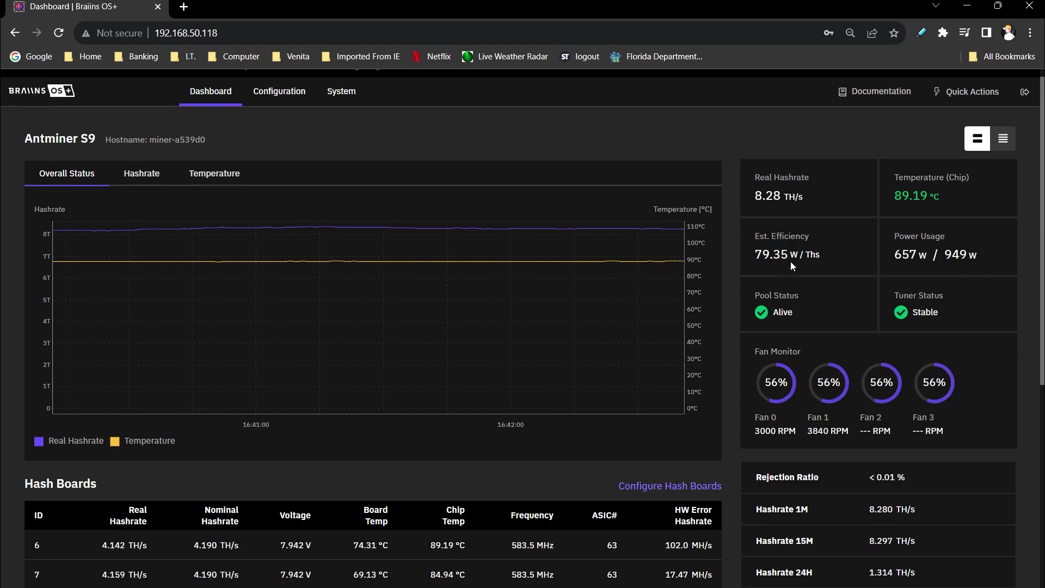
drag(824, 251, 744, 256)
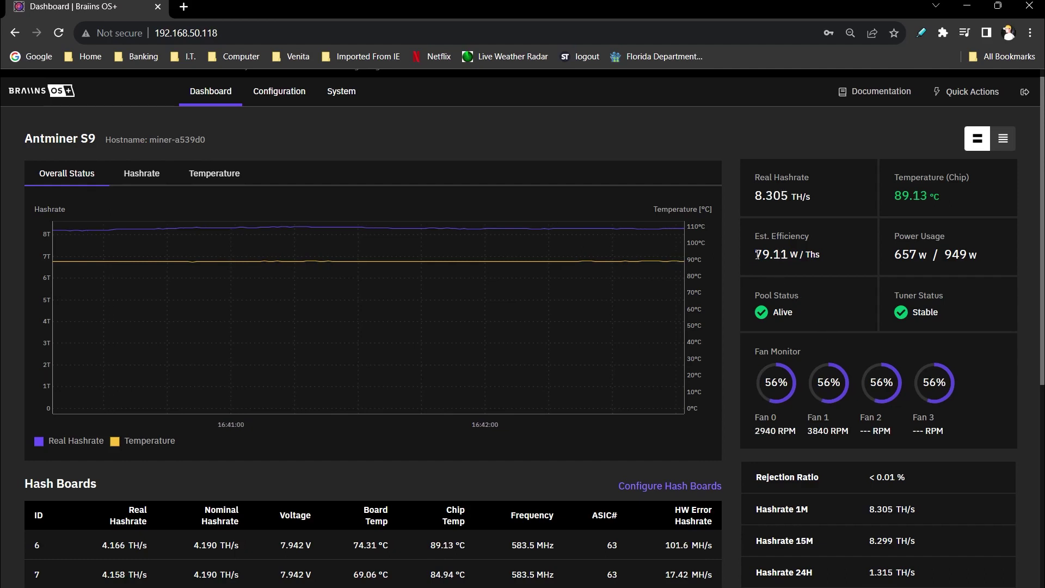
drag(757, 254, 789, 257)
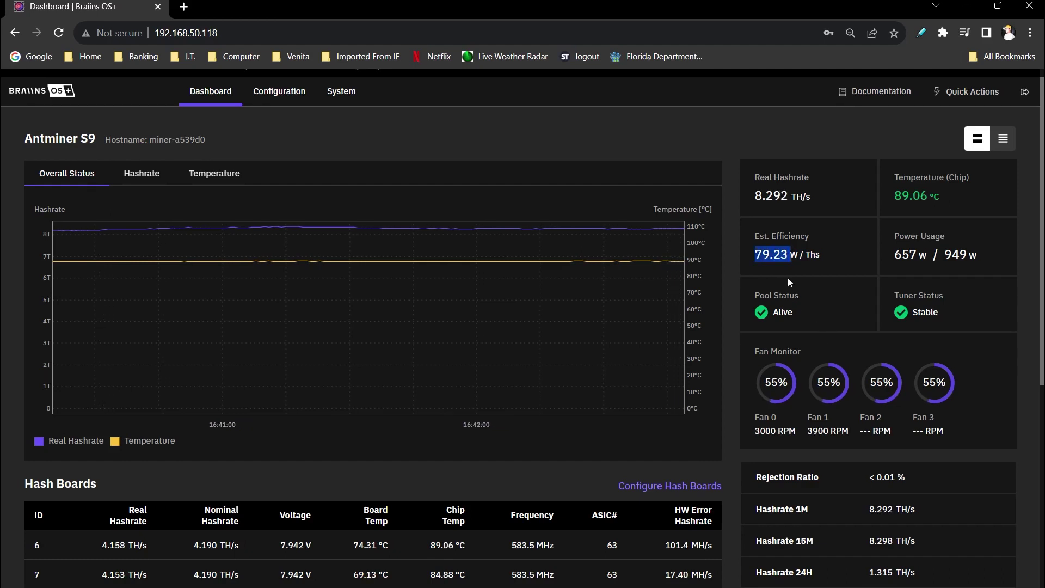
click(751, 259)
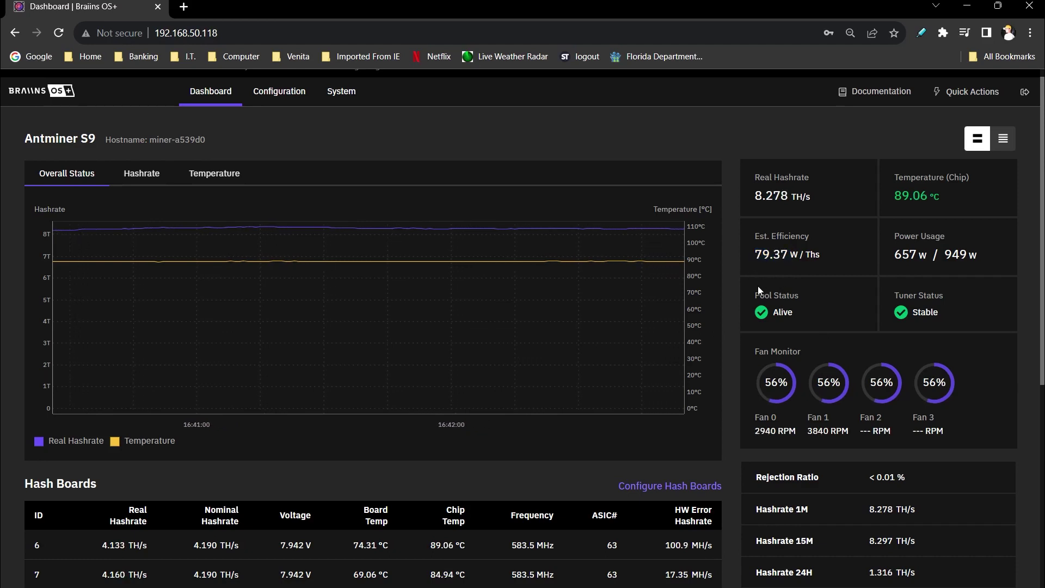
drag(753, 195, 775, 196)
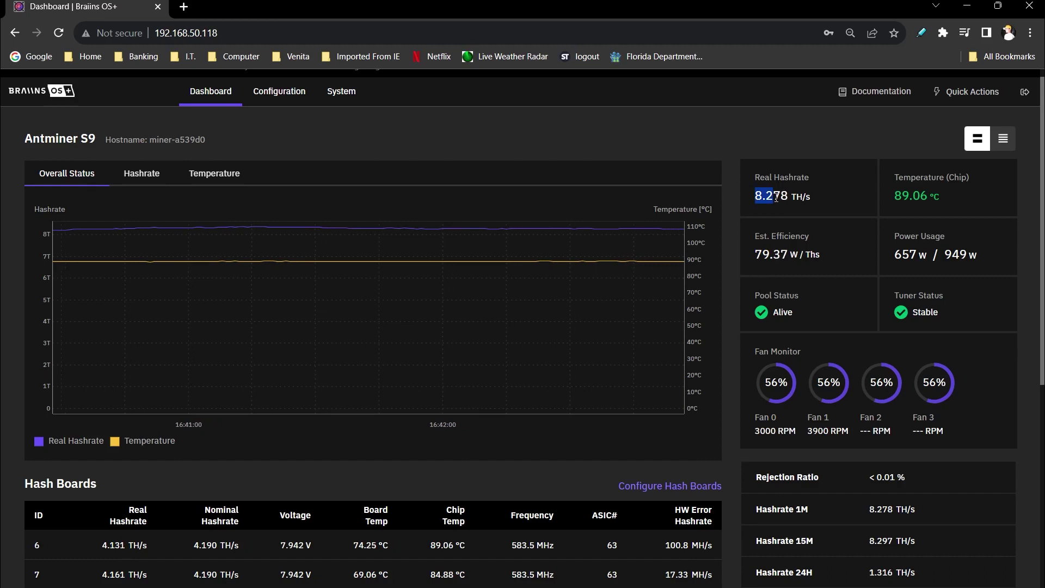